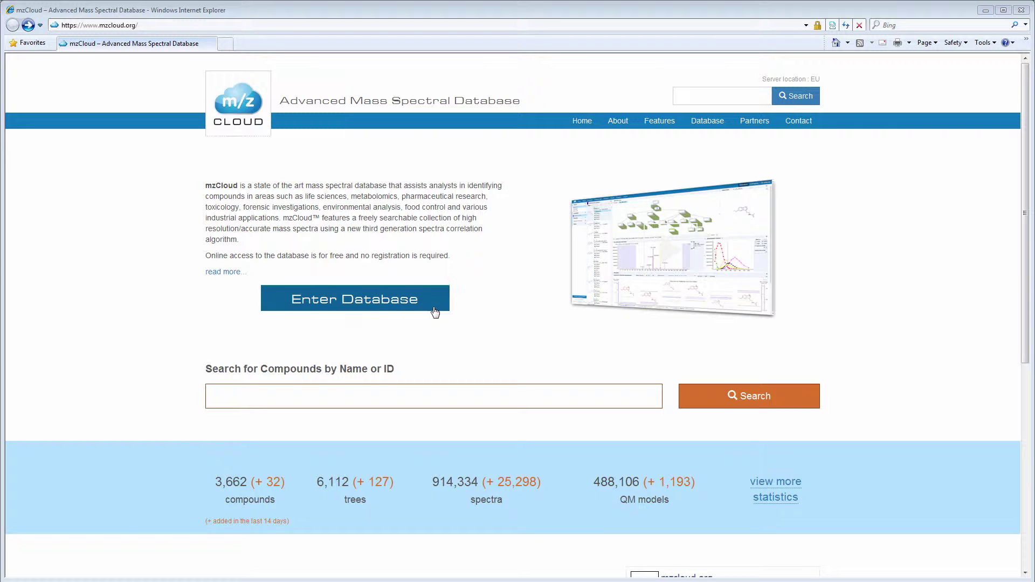
# Scroll down the mzCloud homepage and back up to the top.
pyautogui.moveTo(1026, 294); pyautogui.dragTo(1023, 514)
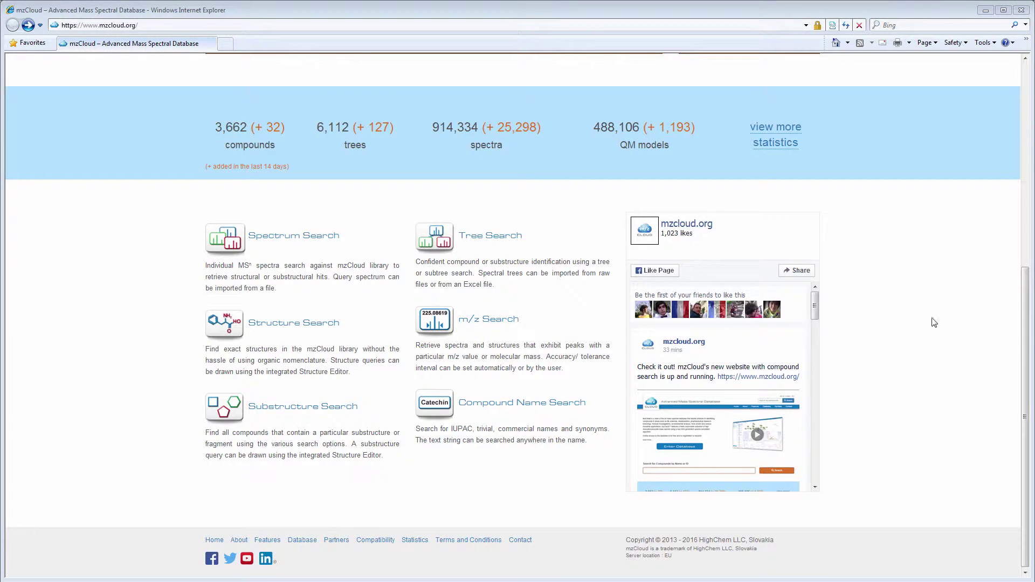
pyautogui.moveTo(1026, 348); pyautogui.dragTo(1025, 144)
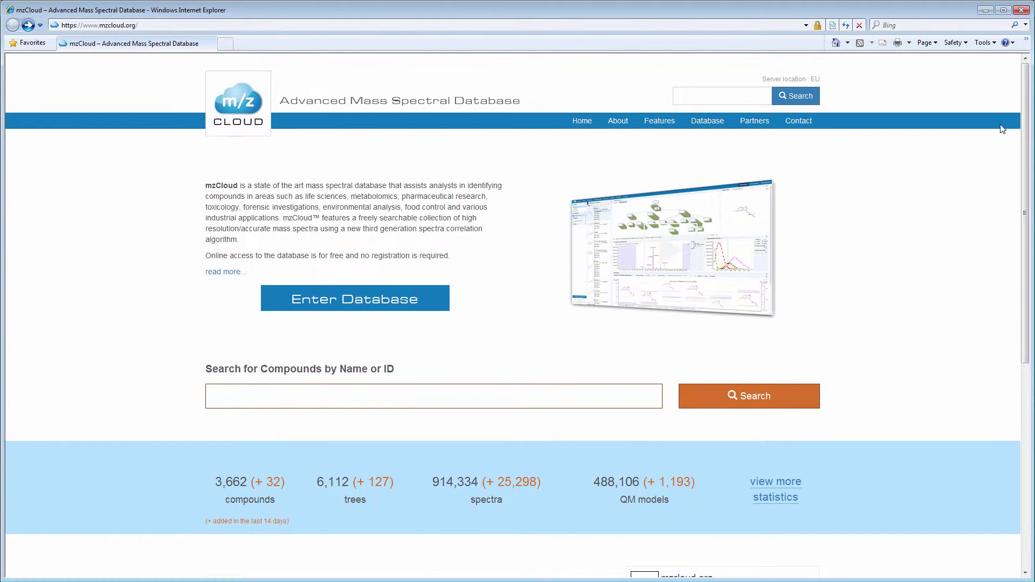
# Enter the database and open Dopamine's HighChem record (No. 4).
pyautogui.click(422, 297)
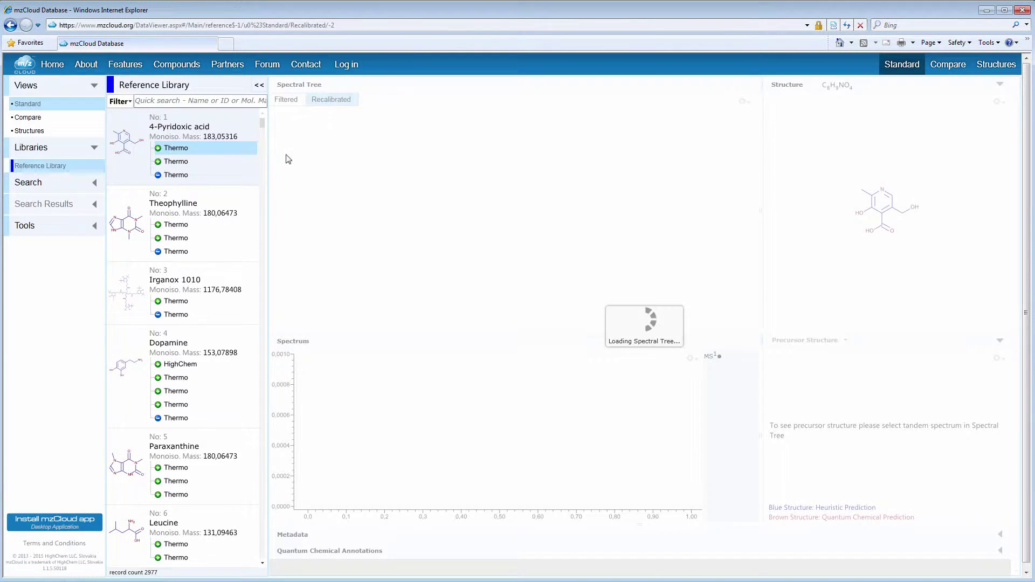
pyautogui.click(198, 366)
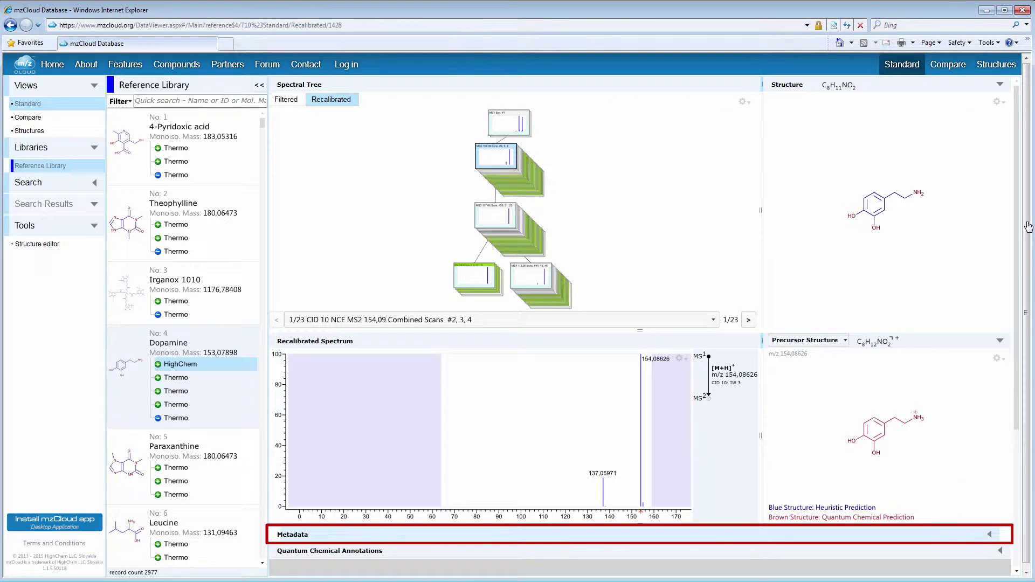
# Expand the dopamine record's Metadata and Quantum Chemical Annotations sections.
pyautogui.click(945, 526)
pyautogui.scroll(-2, 1015, 242)
pyautogui.moveTo(1015, 242); pyautogui.dragTo(1016, 558)
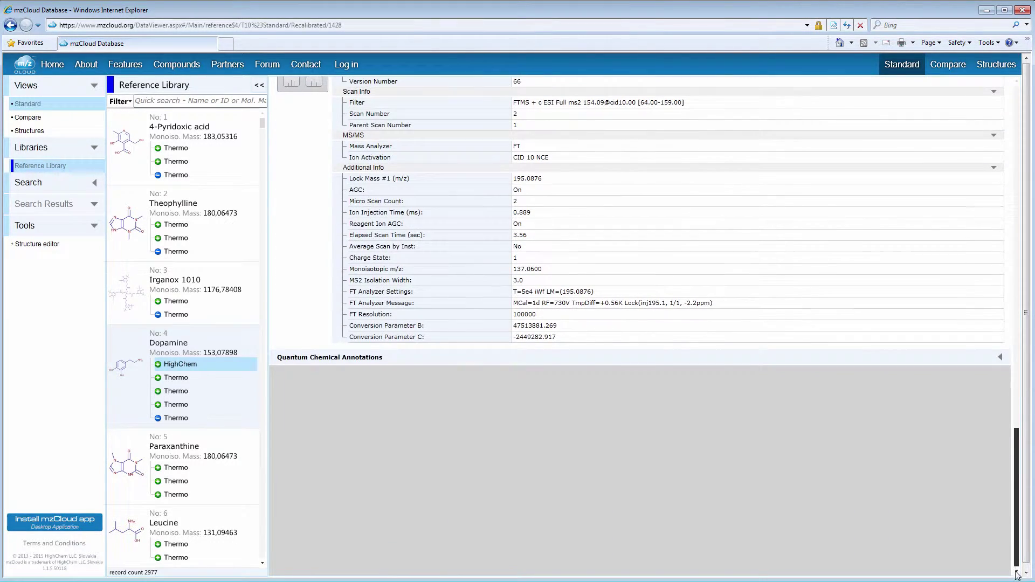
pyautogui.click(1000, 356)
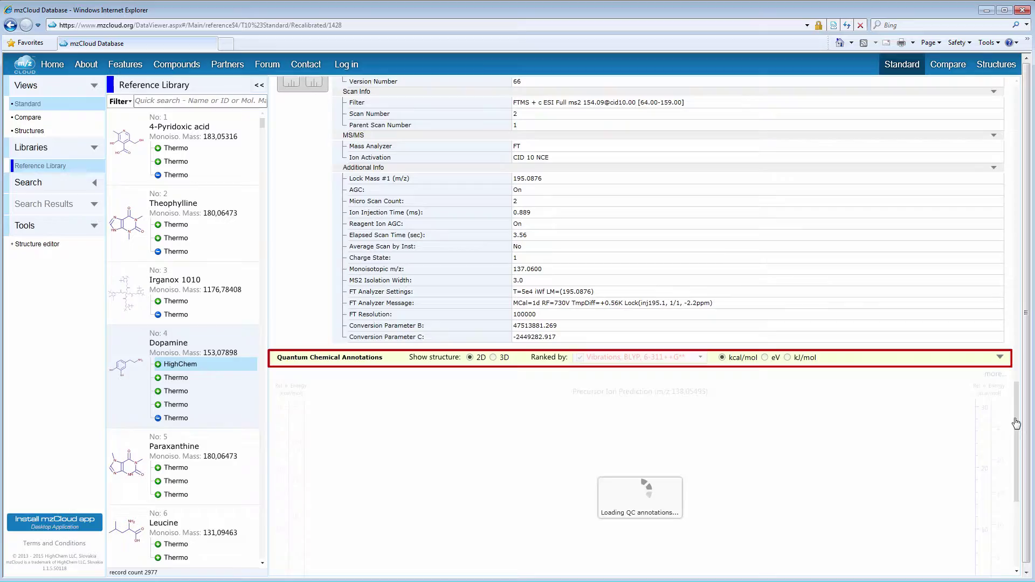
pyautogui.moveTo(1016, 427); pyautogui.dragTo(1019, 444)
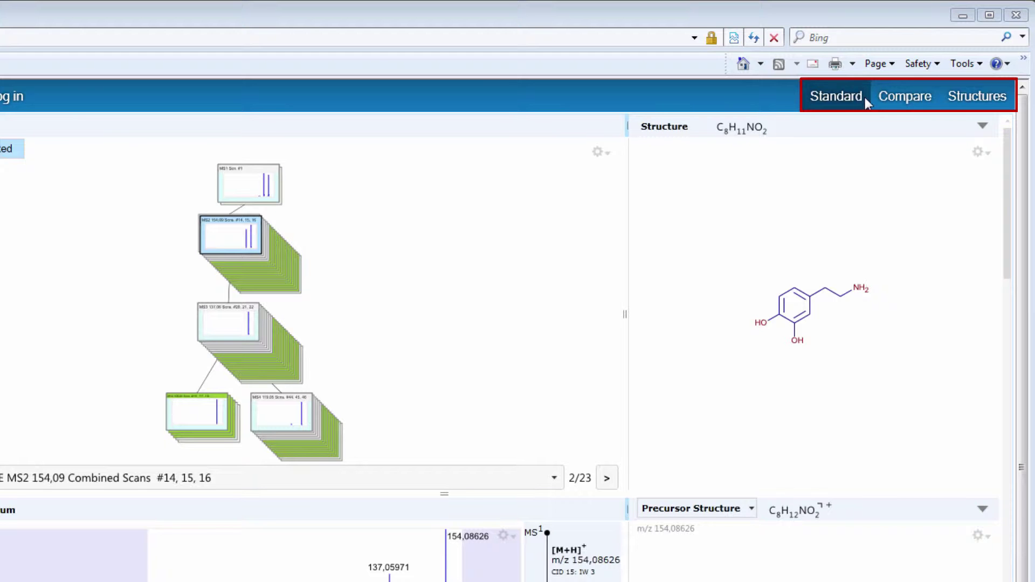
# Try the Compare view, then switch the library to the Structures grid view.
pyautogui.click(906, 98)
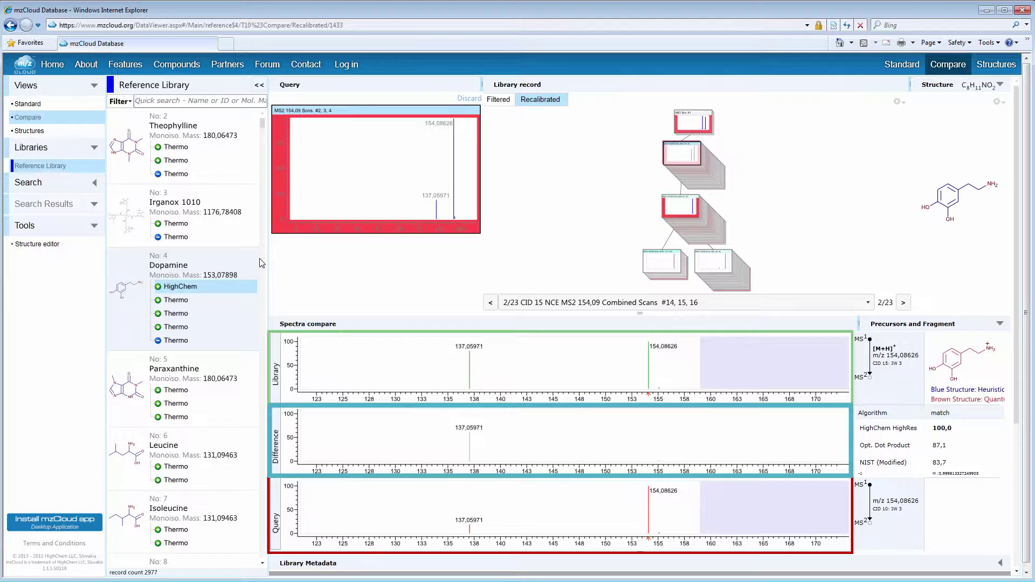
pyautogui.click(82, 136)
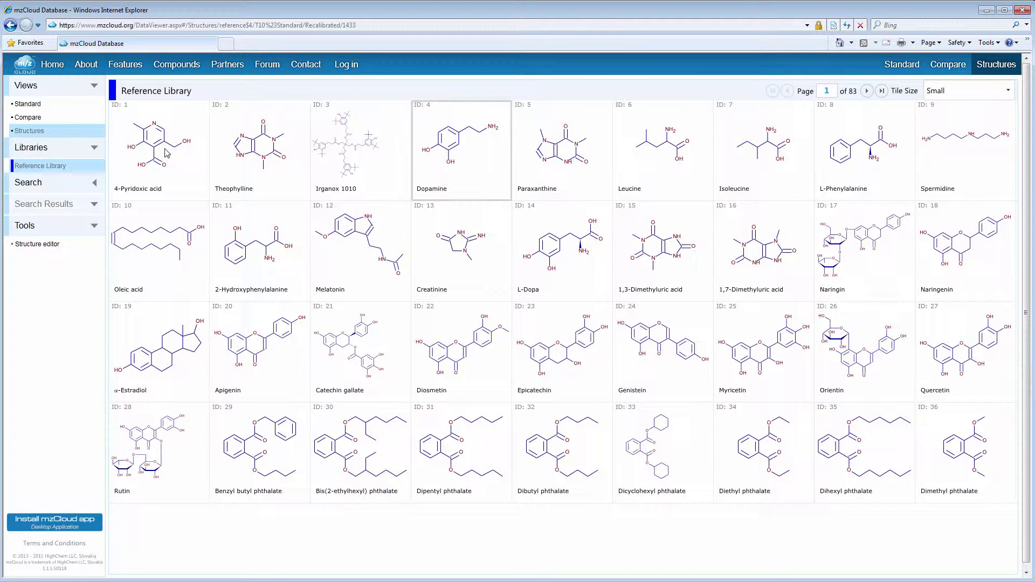
# Select the 4-Pyridoxic acid tile and open it in the Standard view.
pyautogui.click(155, 191)
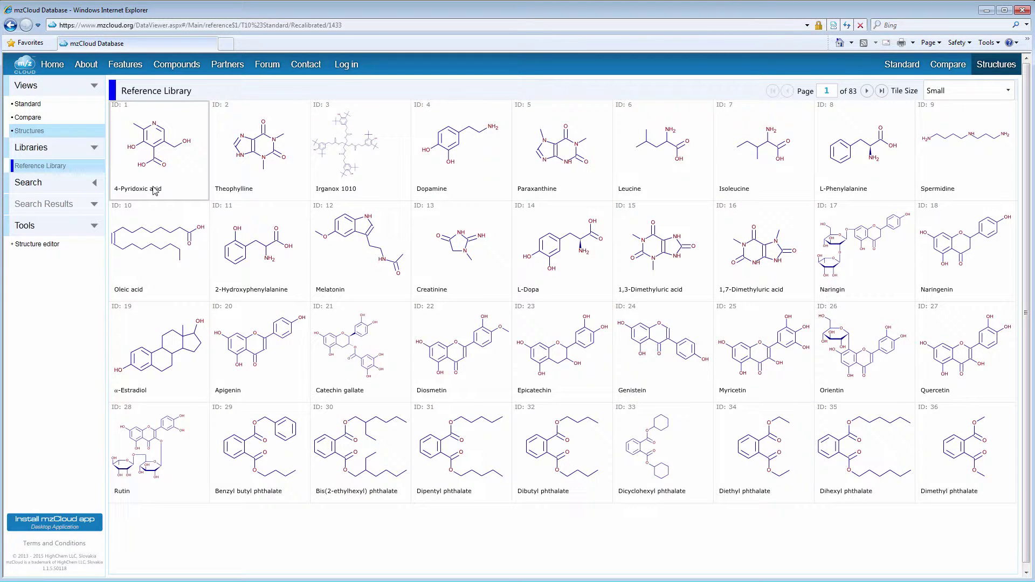
pyautogui.doubleClick(155, 190)
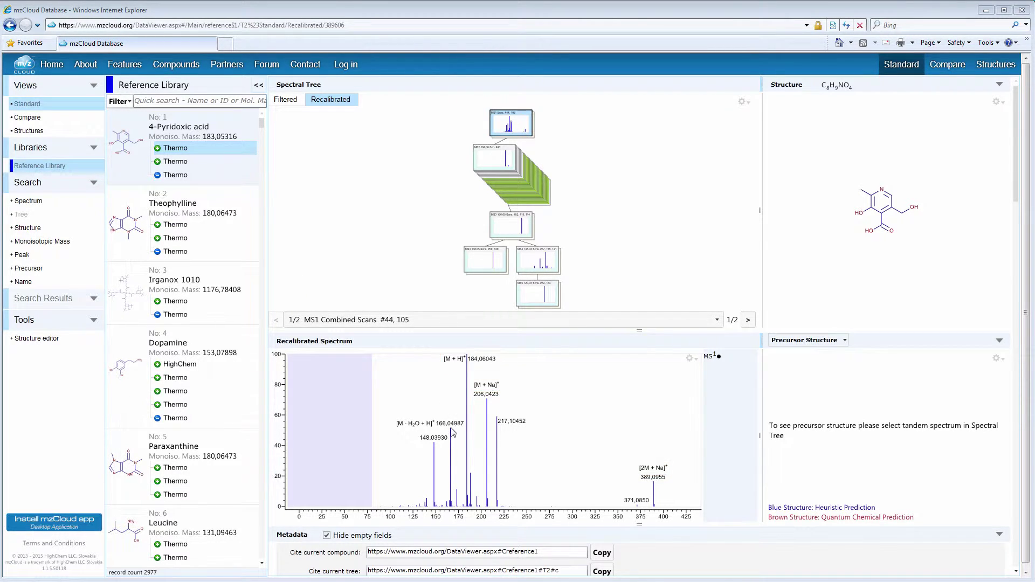
# Select the MS2 scan #92 node and turn on Show annotations for the spectrum.
pyautogui.moveTo(452, 431)
pyautogui.click(518, 178)
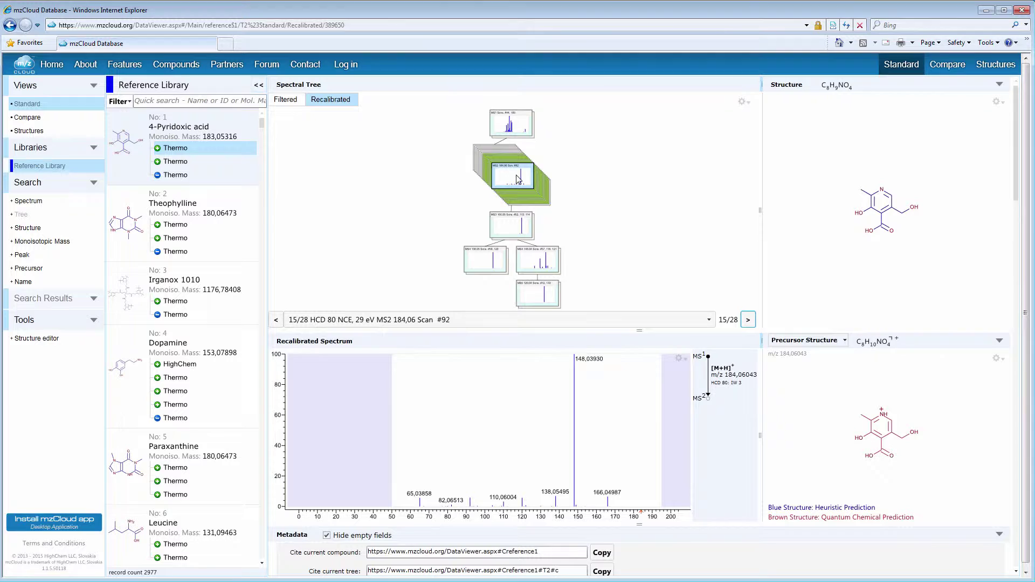
pyautogui.click(680, 359)
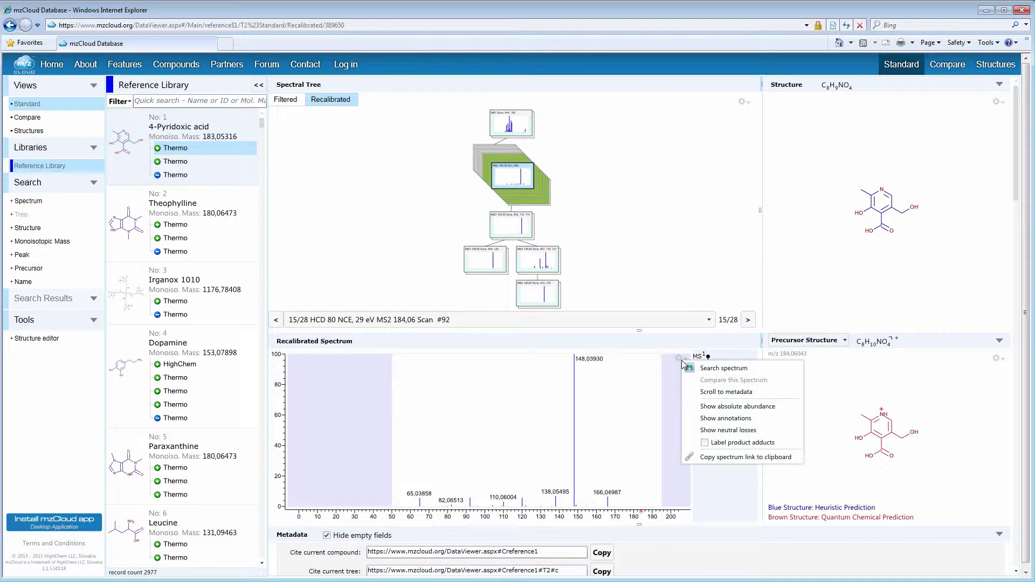
pyautogui.click(726, 418)
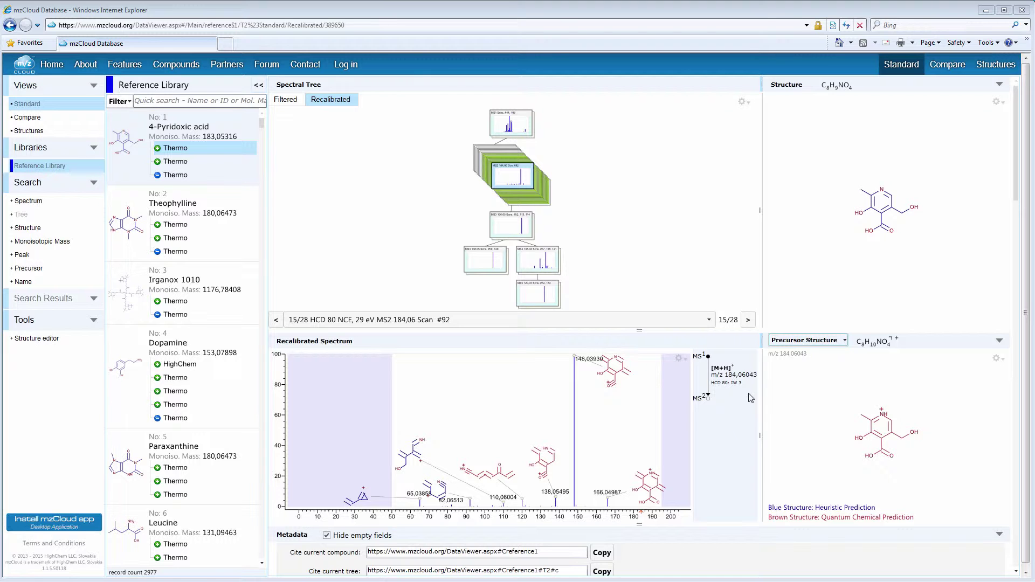
# Show Breakdown Curves for the precursor structure and expand the Search types list.
pyautogui.click(809, 340)
pyautogui.click(809, 368)
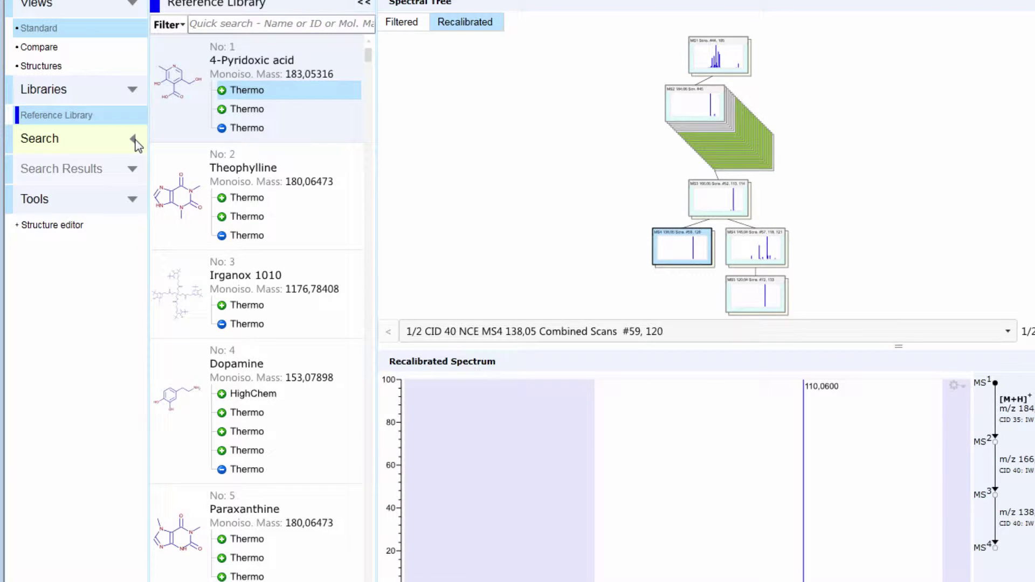
pyautogui.click(132, 139)
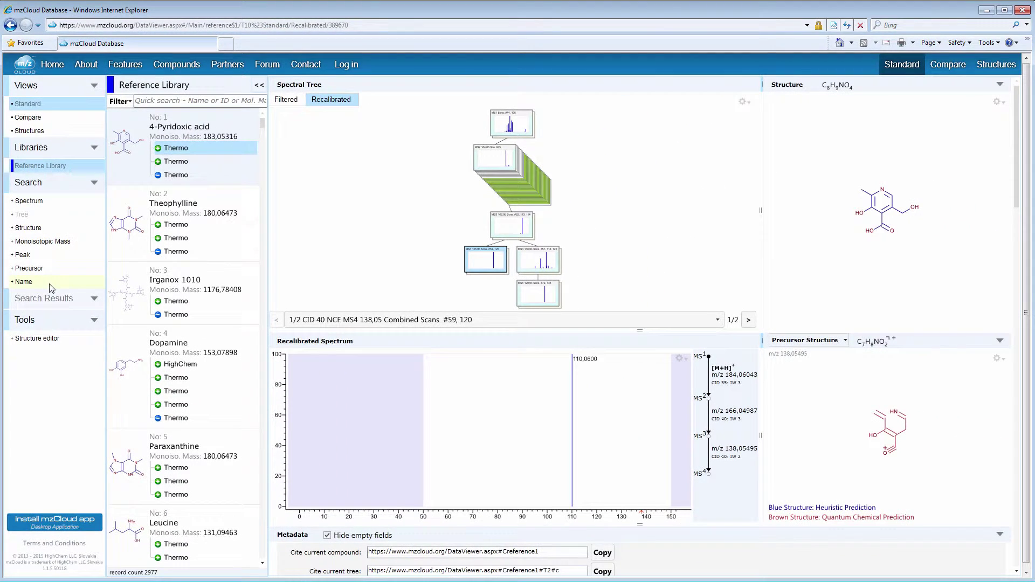
# Run a Name search for 'dopamine', then go back to the Reference Library list.
pyautogui.click(50, 283)
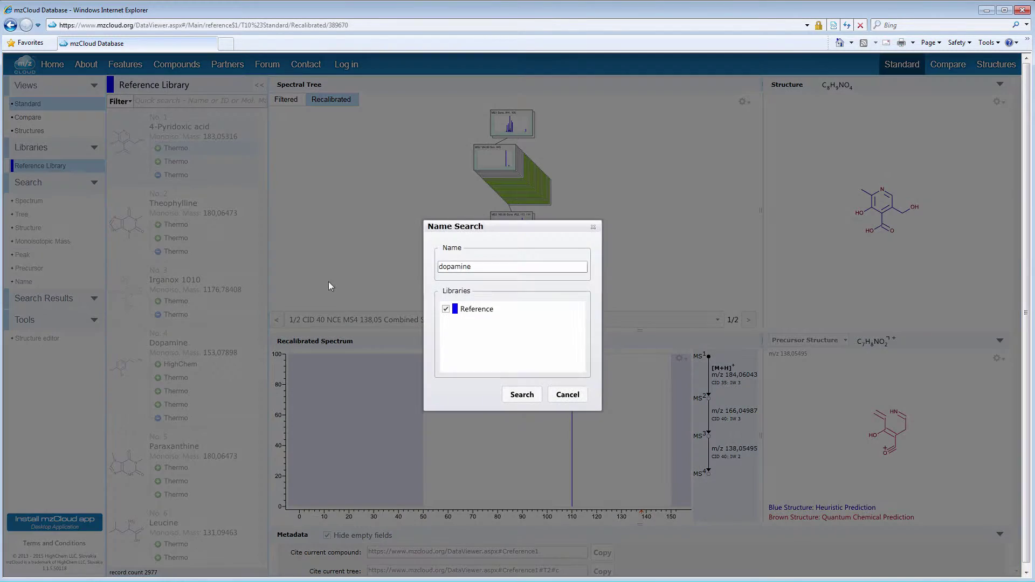
pyautogui.click(488, 267)
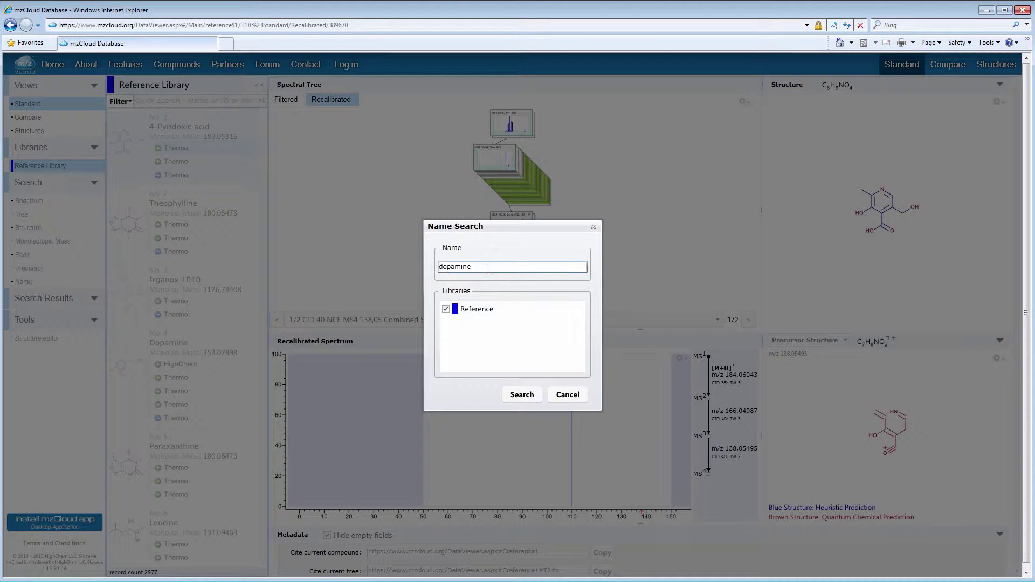
pyautogui.click(520, 393)
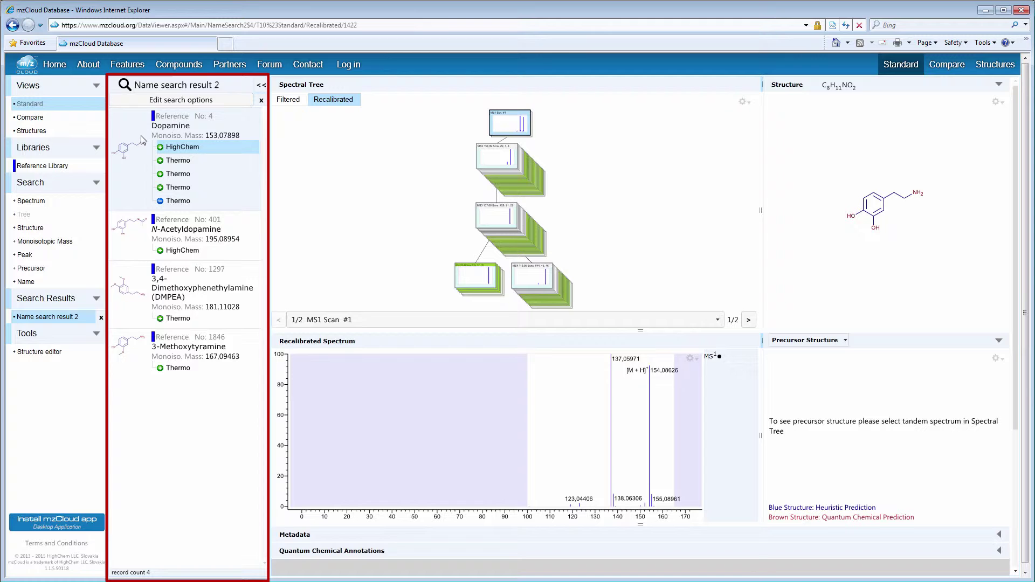
pyautogui.click(86, 166)
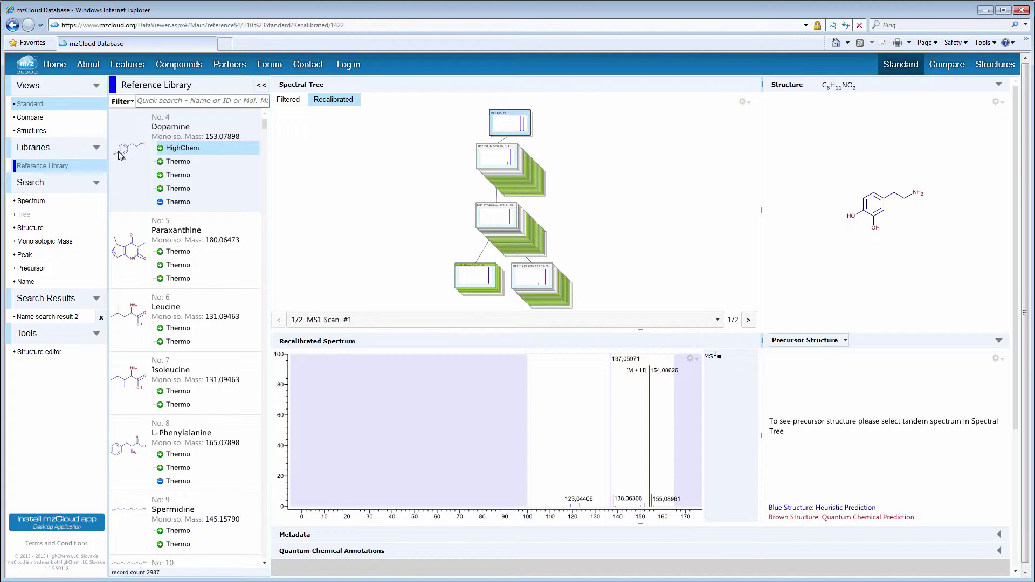
# Filter the library by QM Method 'semi-empirical PM6', leaving 1,640 records.
pyautogui.click(121, 108)
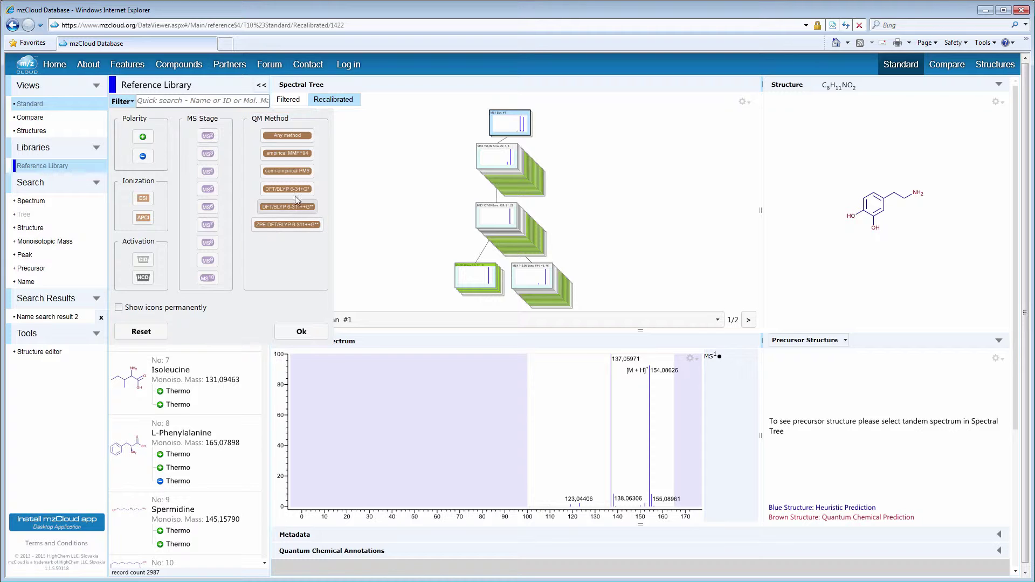
pyautogui.click(294, 173)
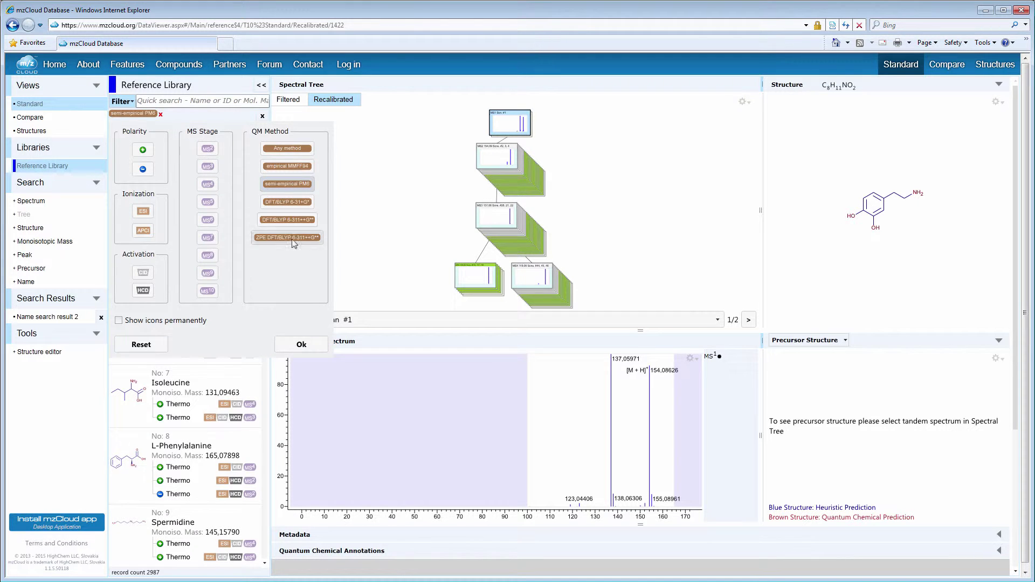
pyautogui.click(300, 345)
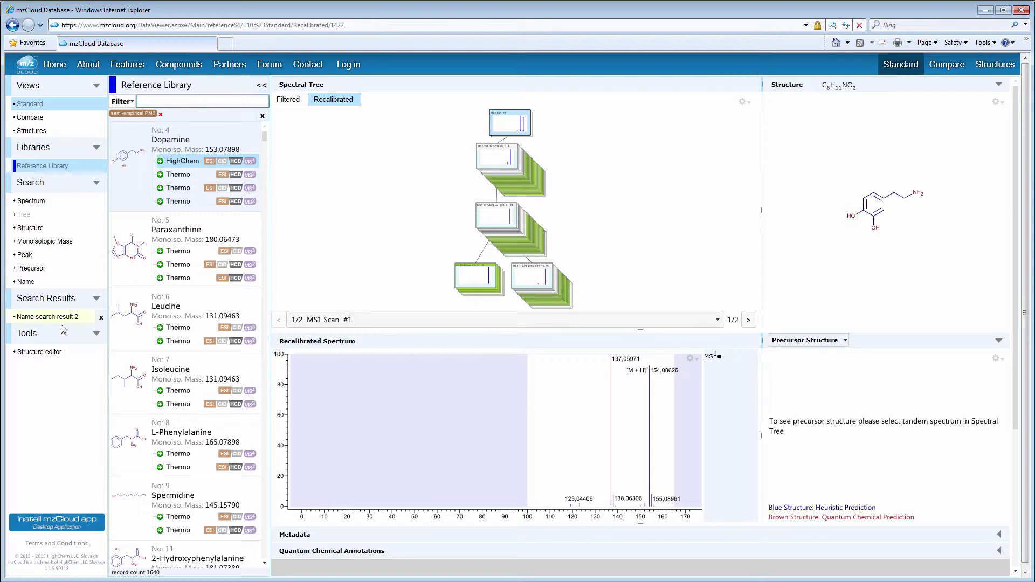
pyautogui.click(58, 351)
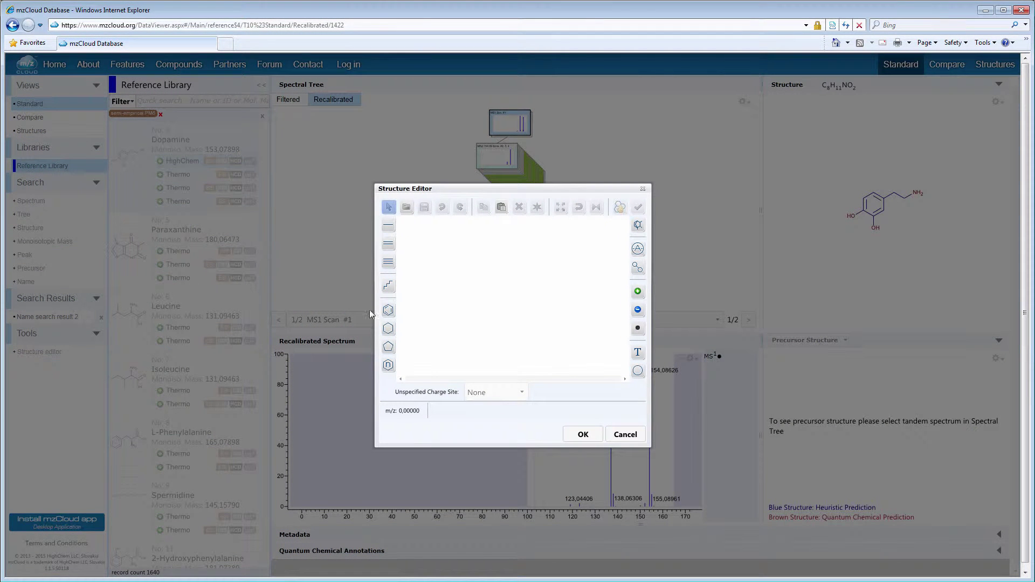
pyautogui.click(388, 310)
pyautogui.click(462, 280)
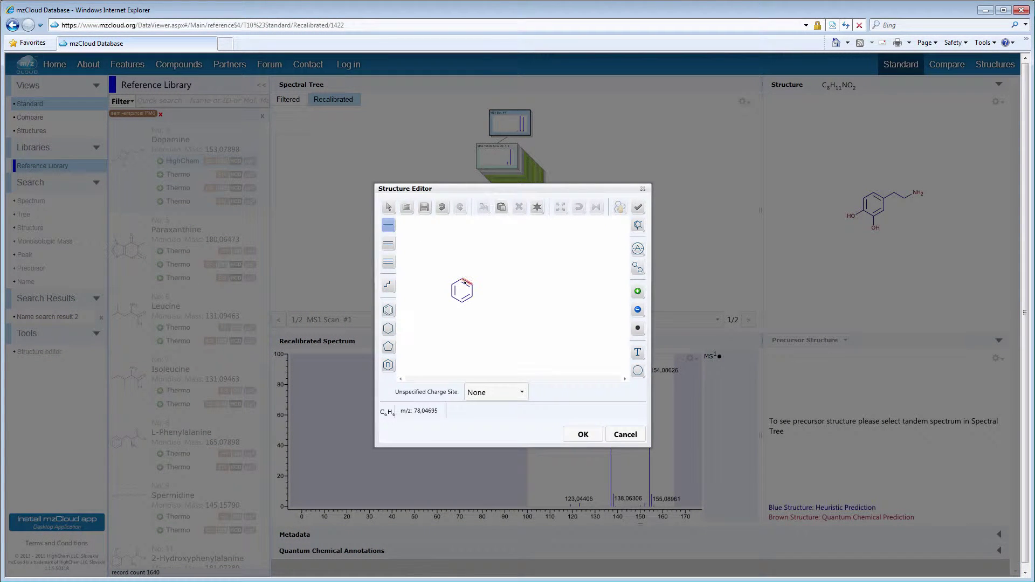
pyautogui.click(462, 279)
pyautogui.click(388, 207)
pyautogui.click(462, 267)
pyautogui.press('o')
pyautogui.click(489, 393)
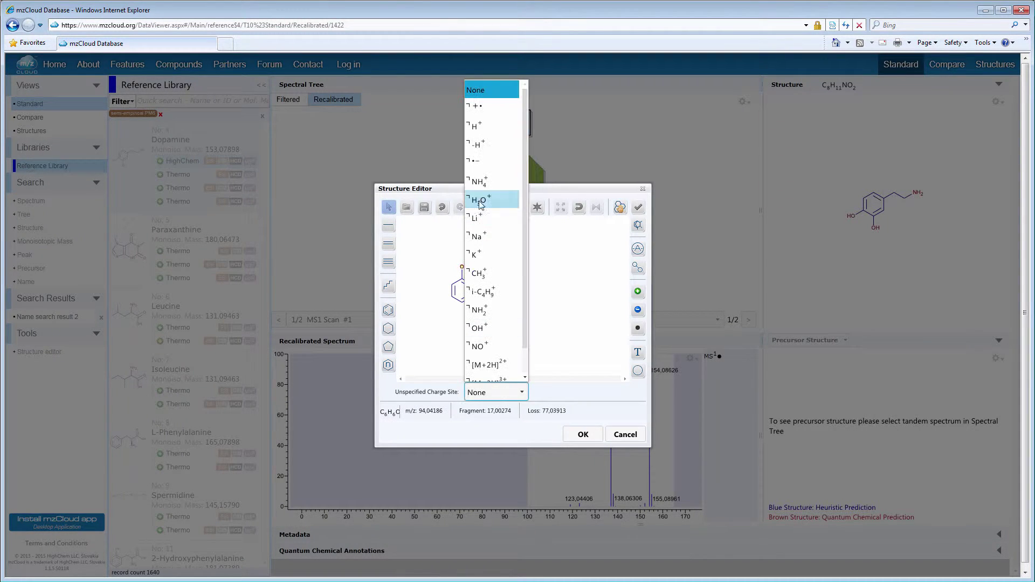
pyautogui.click(477, 126)
pyautogui.moveTo(473, 290)
pyautogui.mouseDown()
pyautogui.moveTo(453, 318)
pyautogui.moveTo(480, 305)
pyautogui.mouseUp()
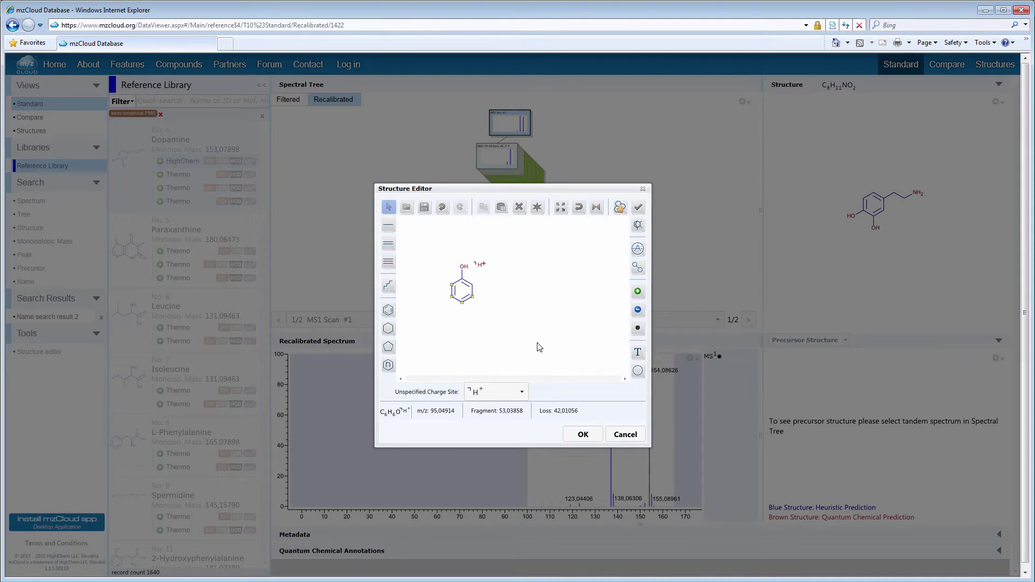
pyautogui.click(584, 435)
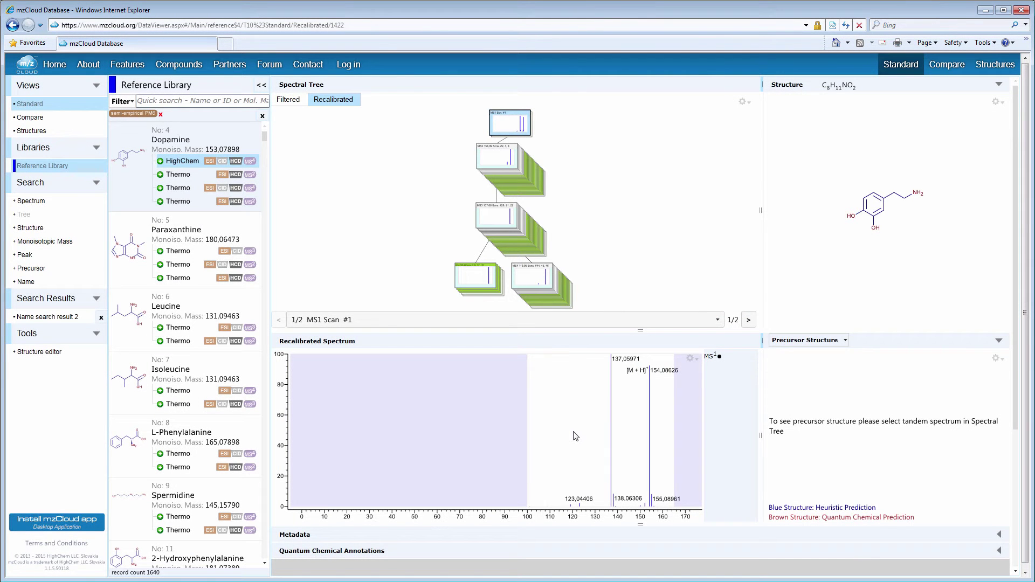